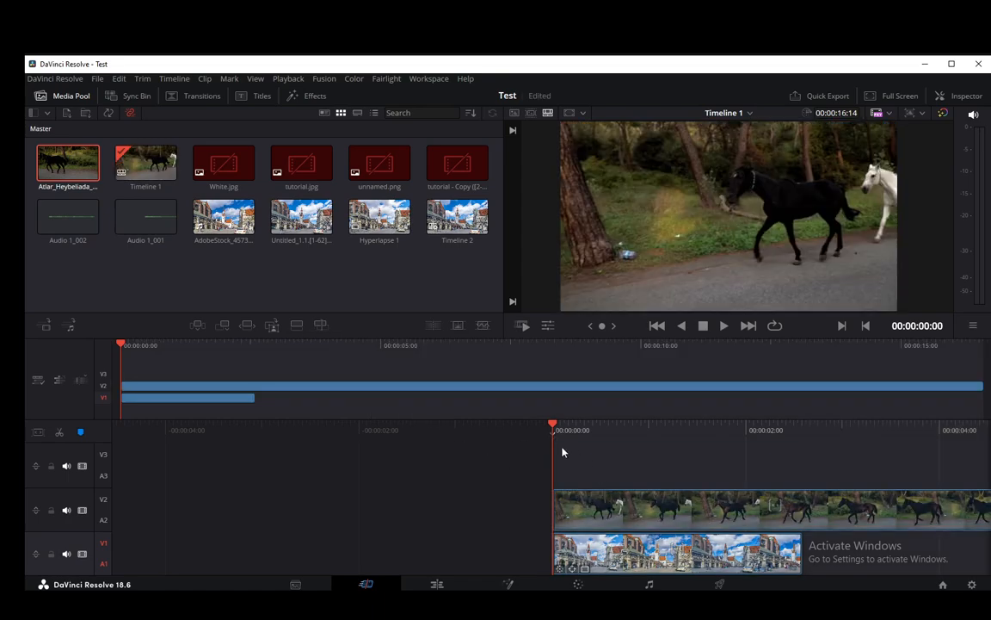
Replace the timeline layering so the horse clip sits on video track 1 and Hyperlapse 1 starts above it on track 2
left_click(608, 553)
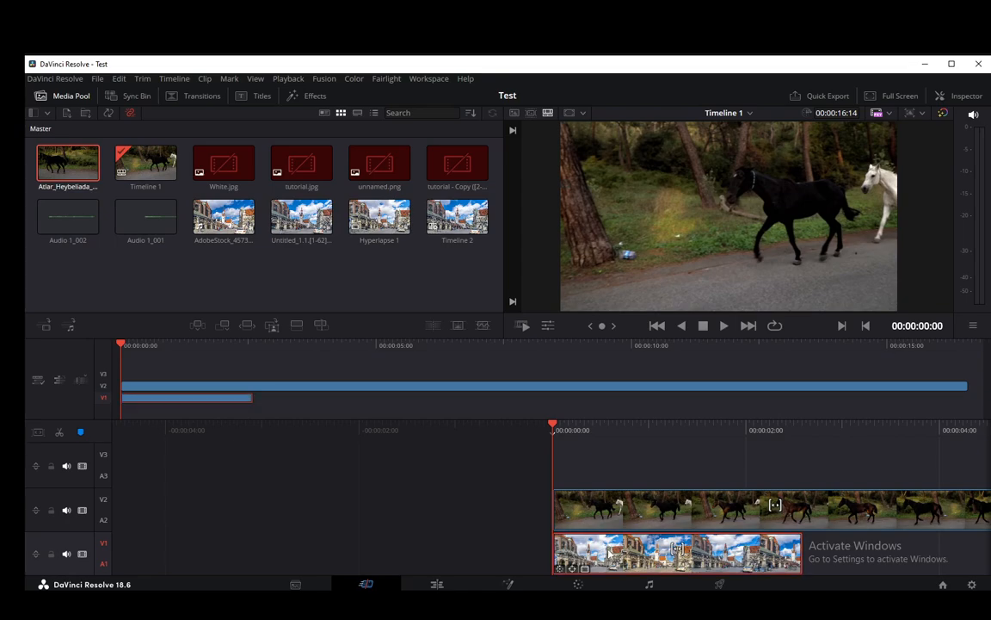
left_click_drag(609, 553, 514, 538)
key("Delete")
left_click_drag(594, 516, 589, 552)
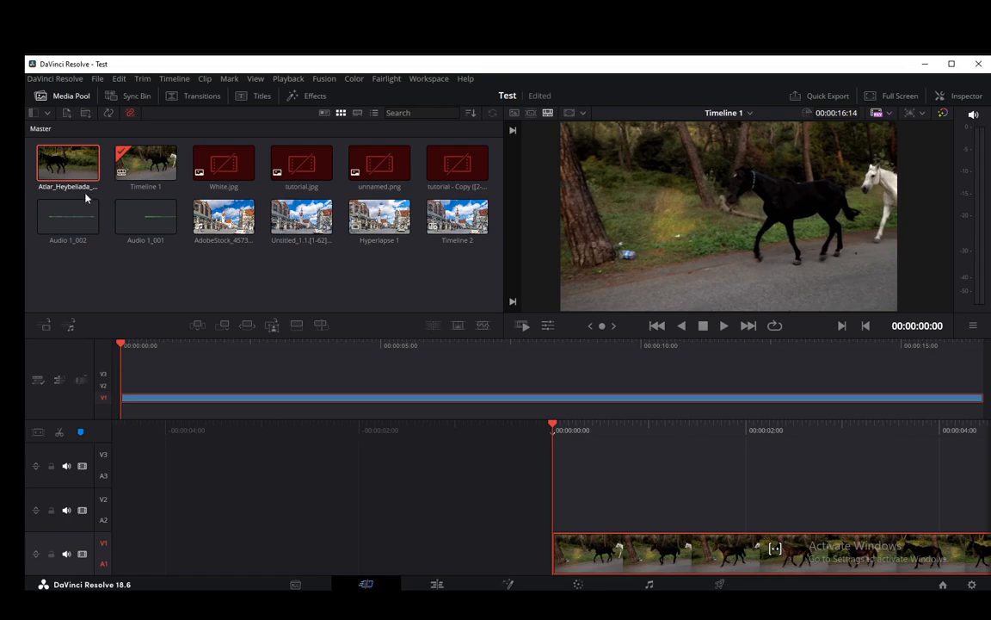
left_click_drag(379, 217, 563, 509)
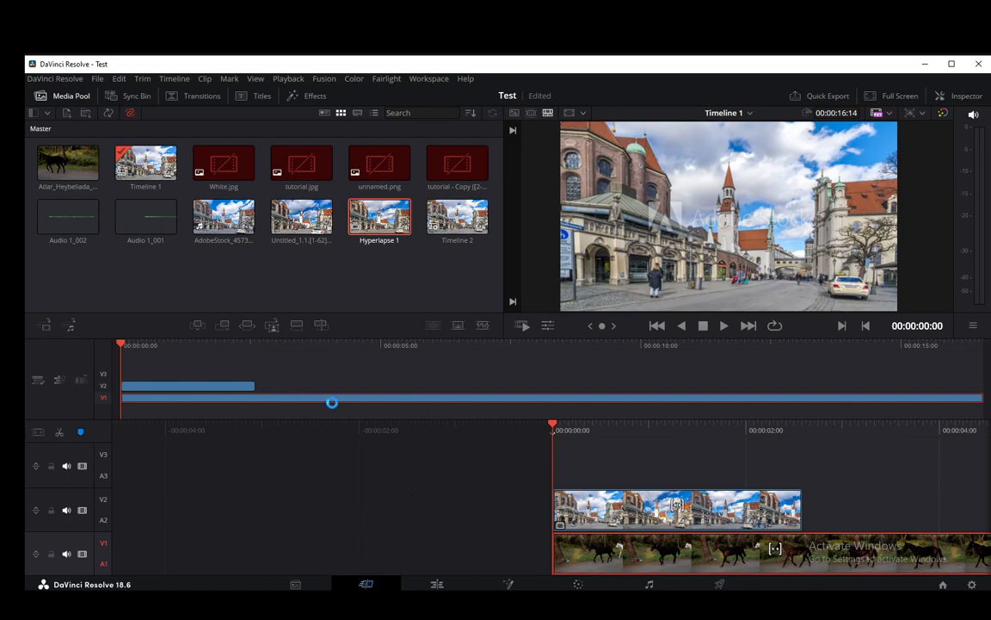
On the Edit page, trim the end of the horse clip on Video 1 to match the end of Hyperlapse 1
key("shift+4")
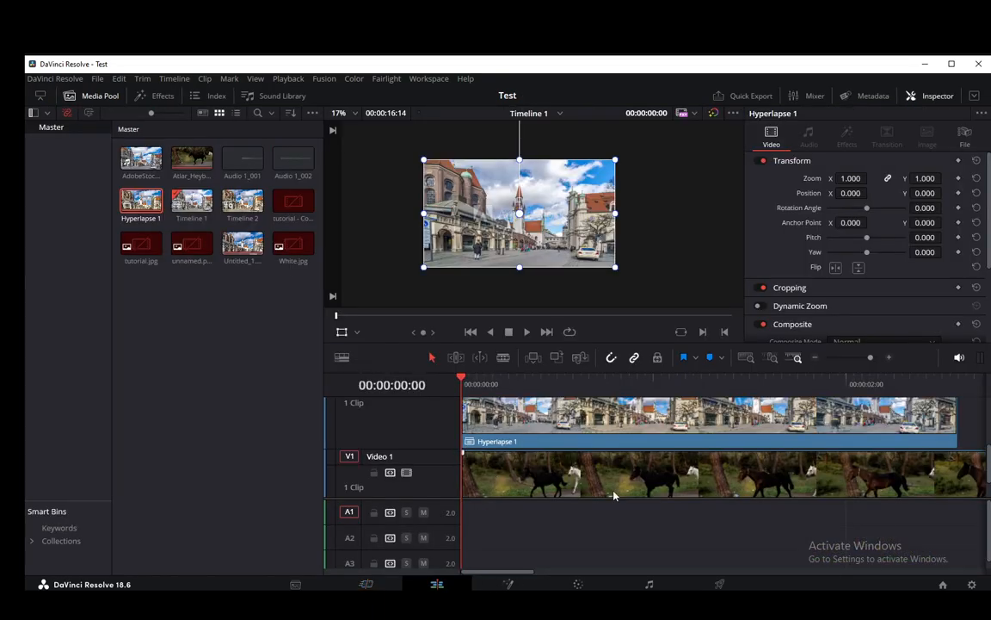
scroll(770, 491, "down", 1)
scroll(631, 472, "down", 4, "shift")
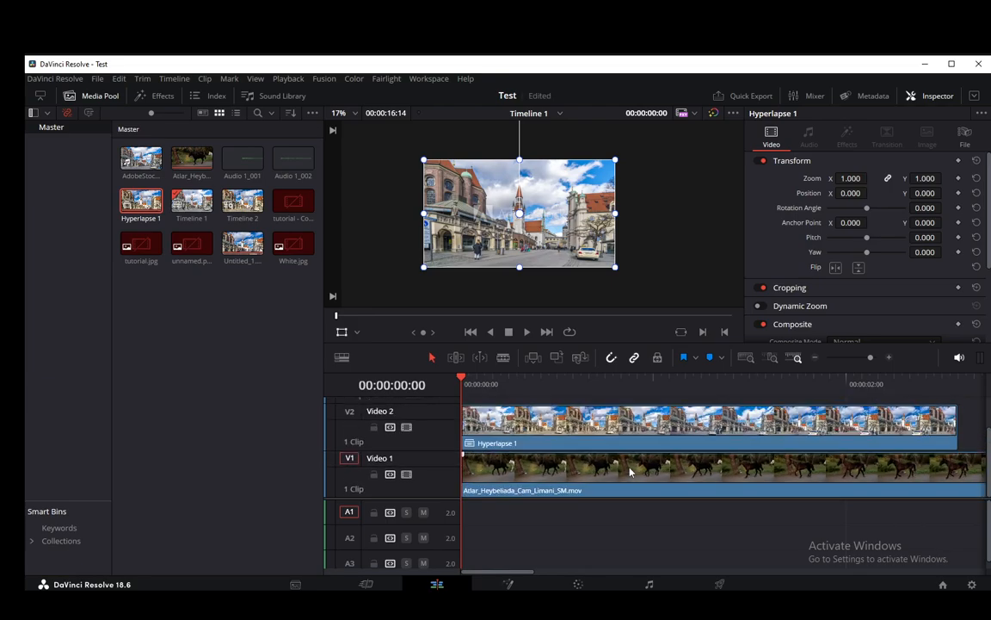
scroll(681, 471, "down", 5, "shift")
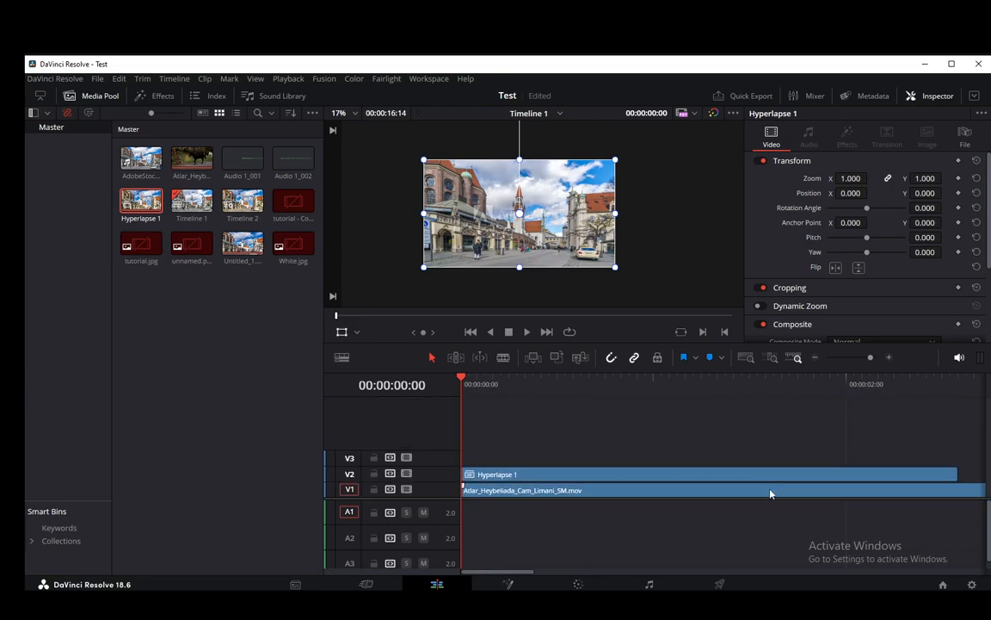
scroll(752, 493, "up", 4, "shift")
scroll(742, 491, "right", 3)
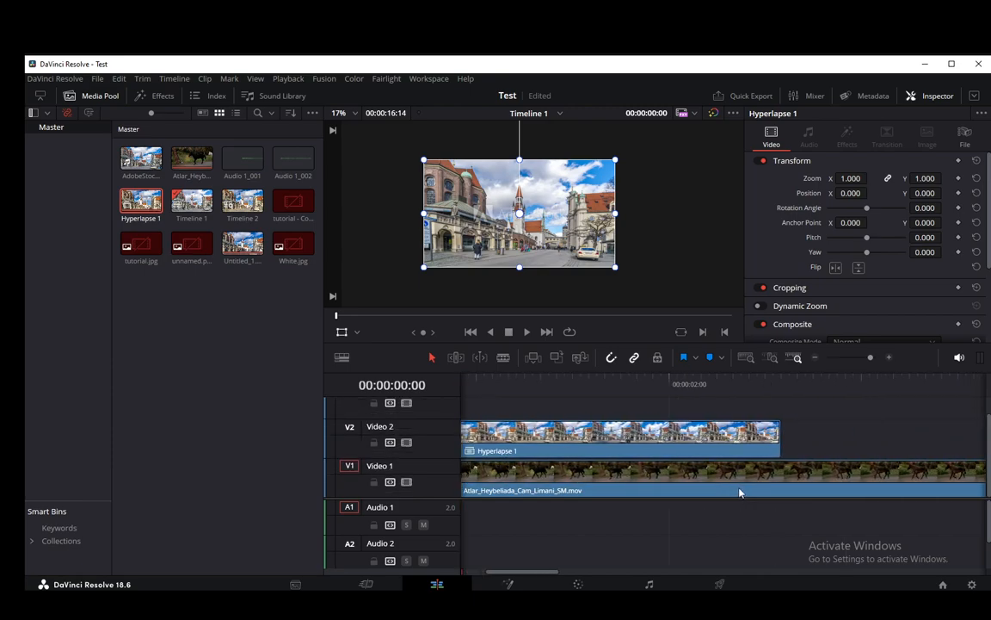
scroll(741, 493, "right", 10)
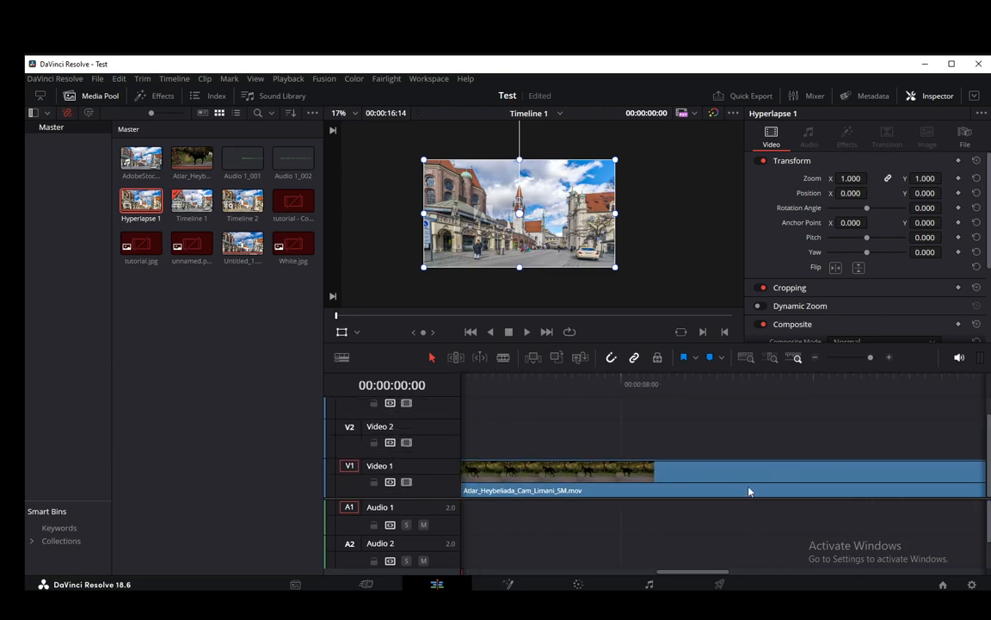
scroll(747, 491, "right", 6)
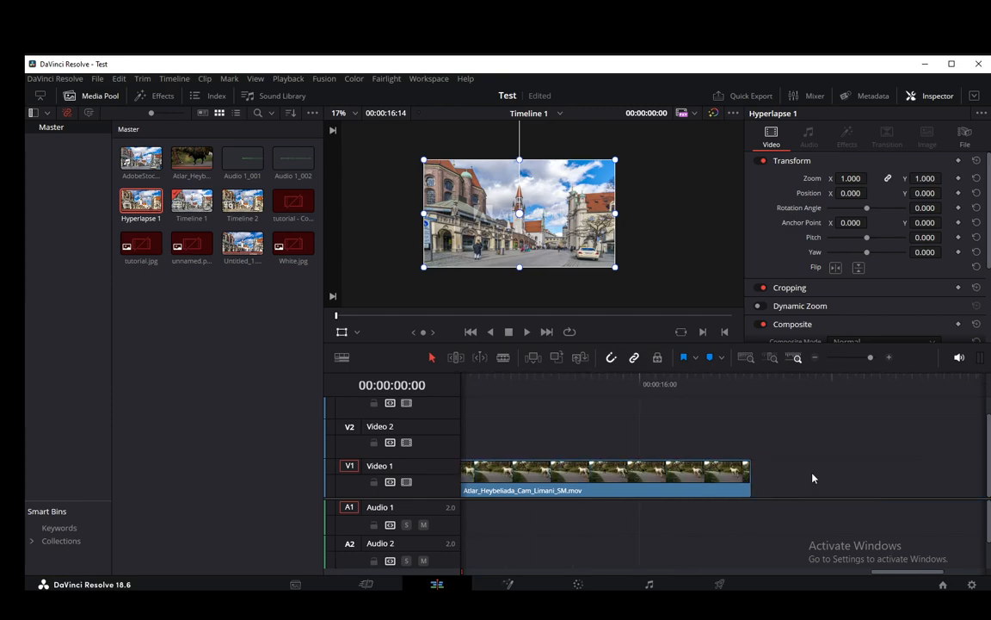
left_click_drag(740, 484, 955, 481)
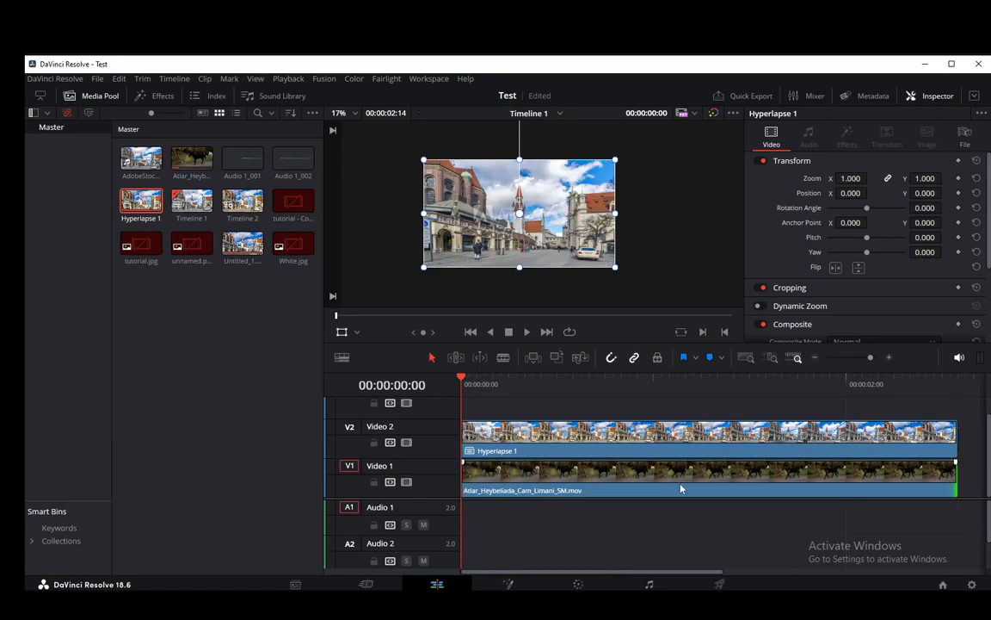
Combine Hyperlapse 1 and the horse clip below it into a new Fusion clip
scroll(502, 184, "up", 1)
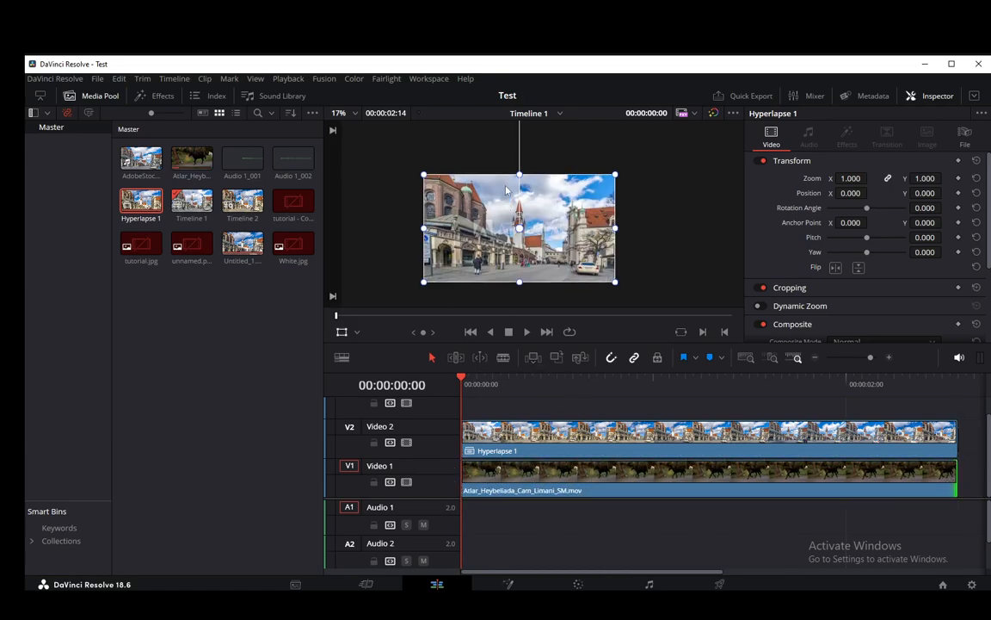
scroll(509, 207, "down", 2)
scroll(403, 222, "up", 4)
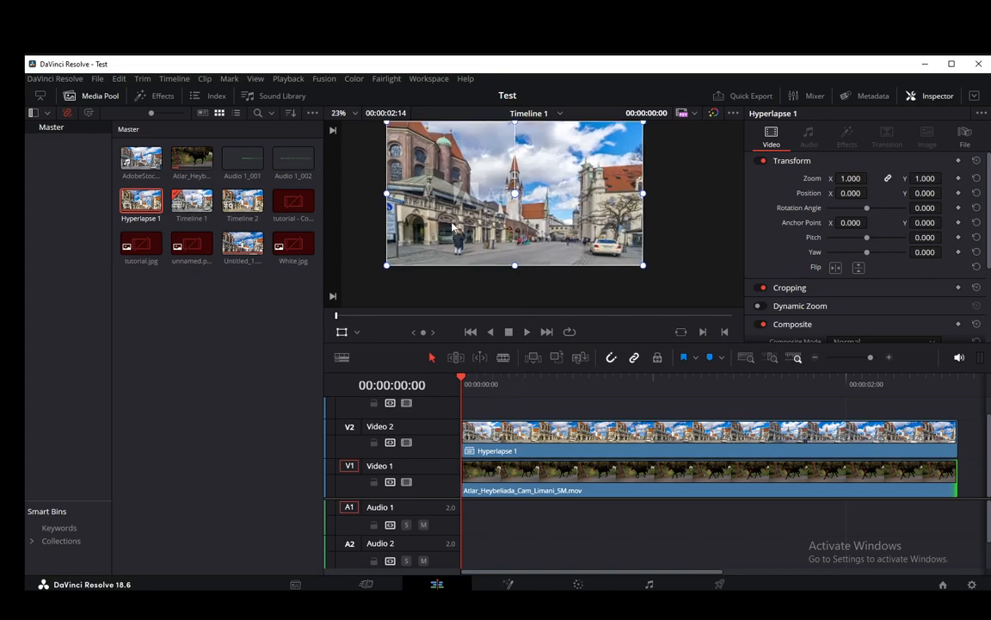
scroll(451, 243, "up", 1)
scroll(451, 244, "down", 2)
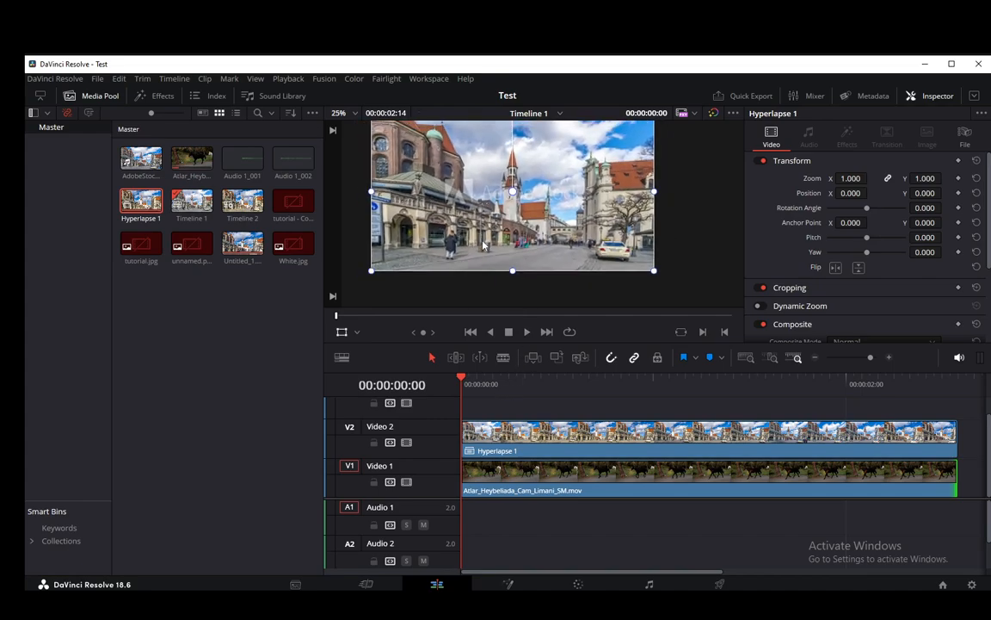
left_click(553, 473)
left_click(553, 452)
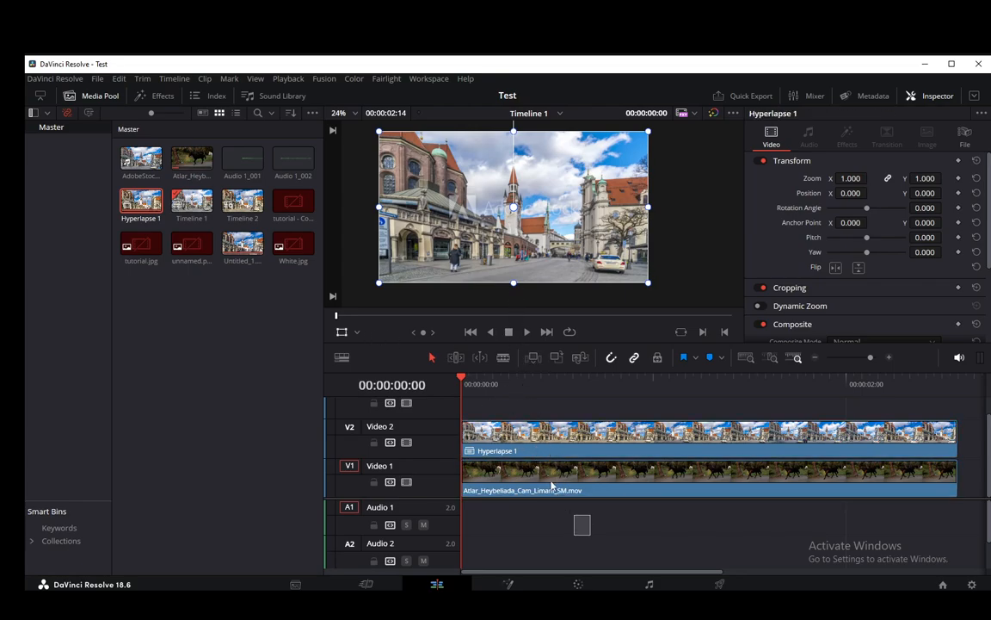
left_click(554, 473, "ctrl")
right_click(519, 440)
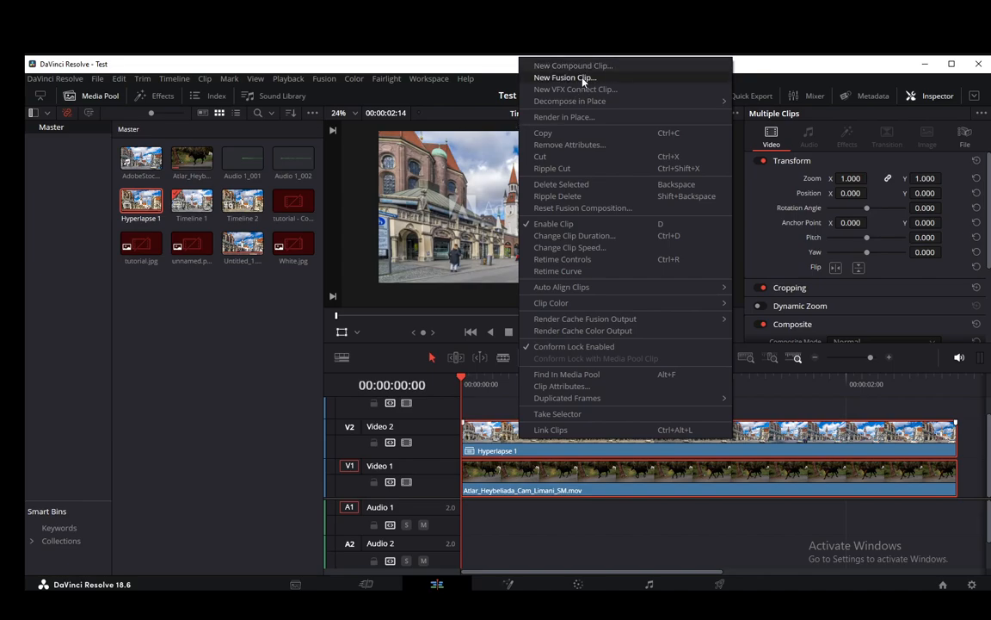
left_click(528, 78)
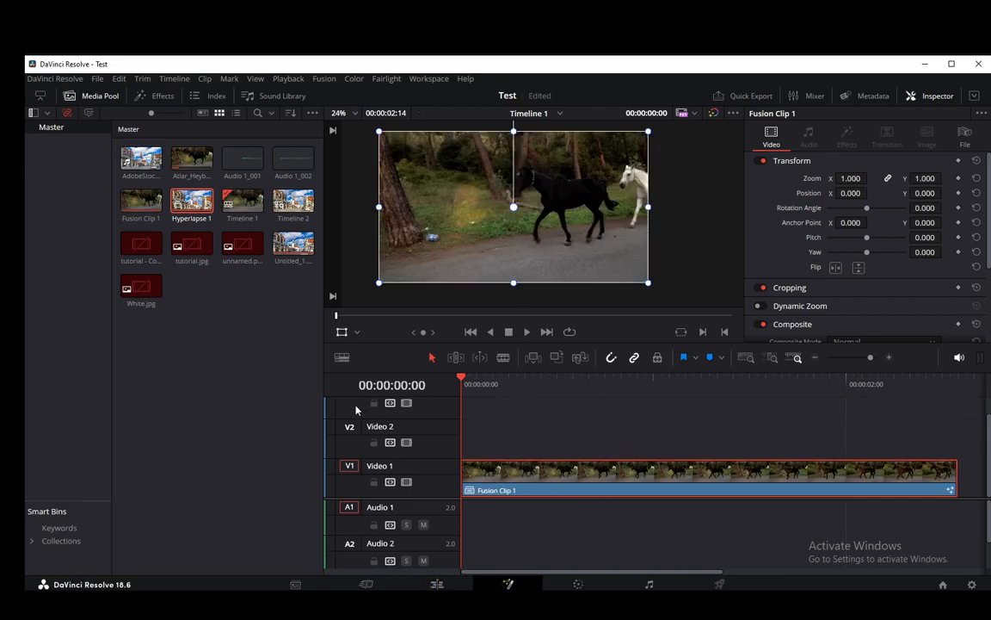
Open the new clip on the Fusion page and place the Merge1 node in line with MediaOut1
left_click(508, 584)
left_click_drag(109, 495, 185, 491)
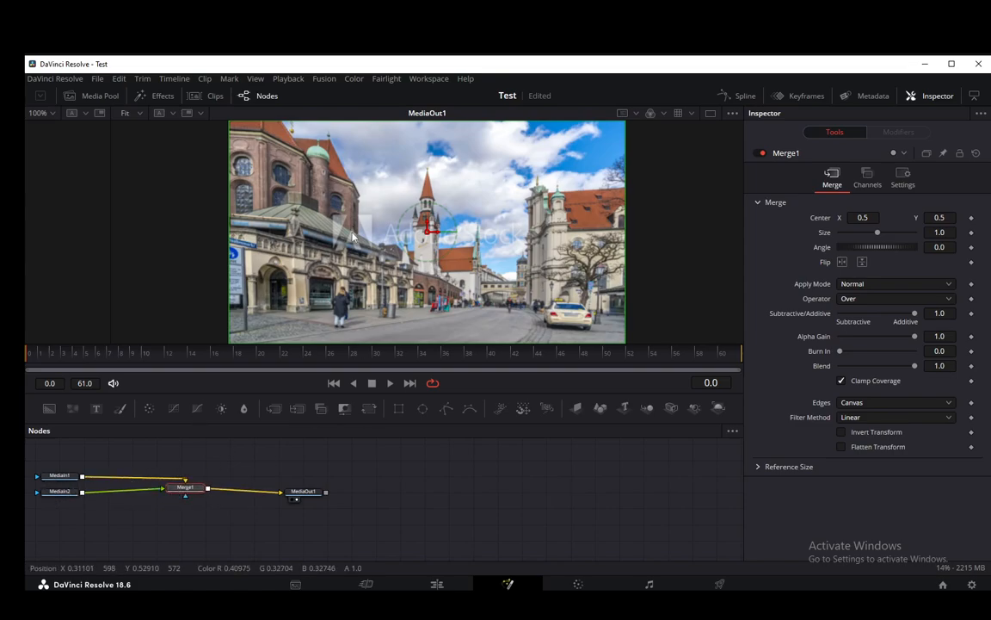
left_click_drag(191, 493, 189, 496)
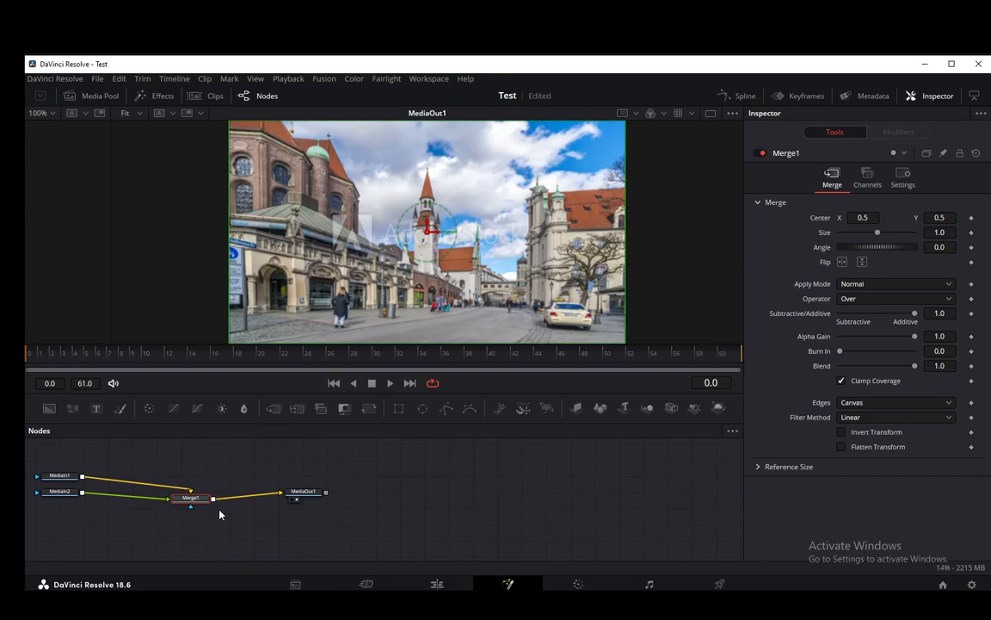
left_click(439, 585)
left_click(513, 584)
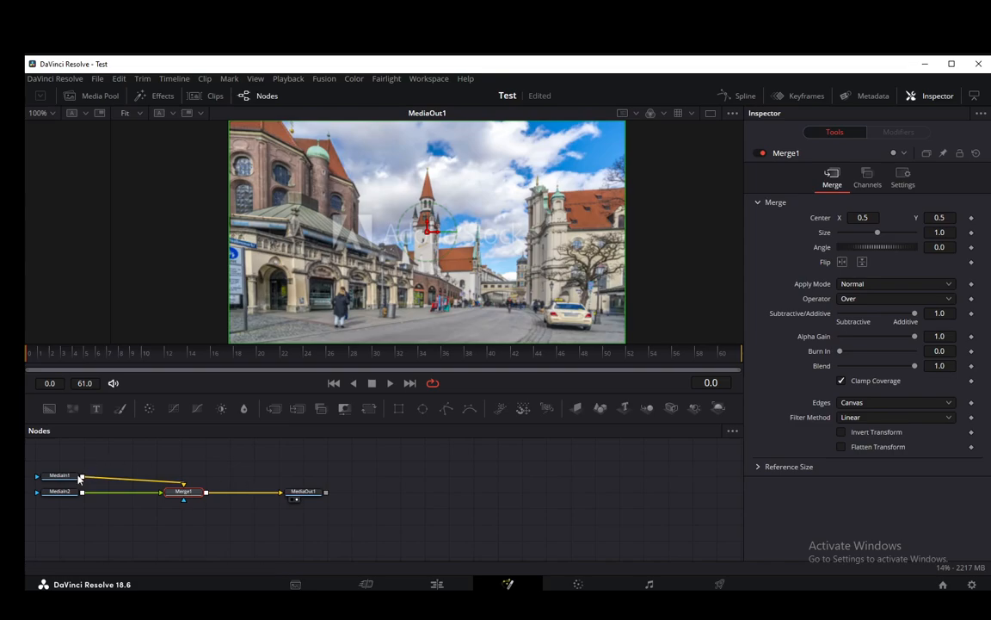
Arrange the input nodes with MediaIn1 level with Merge1 and MediaIn2 above it
left_click_drag(55, 471, 121, 462)
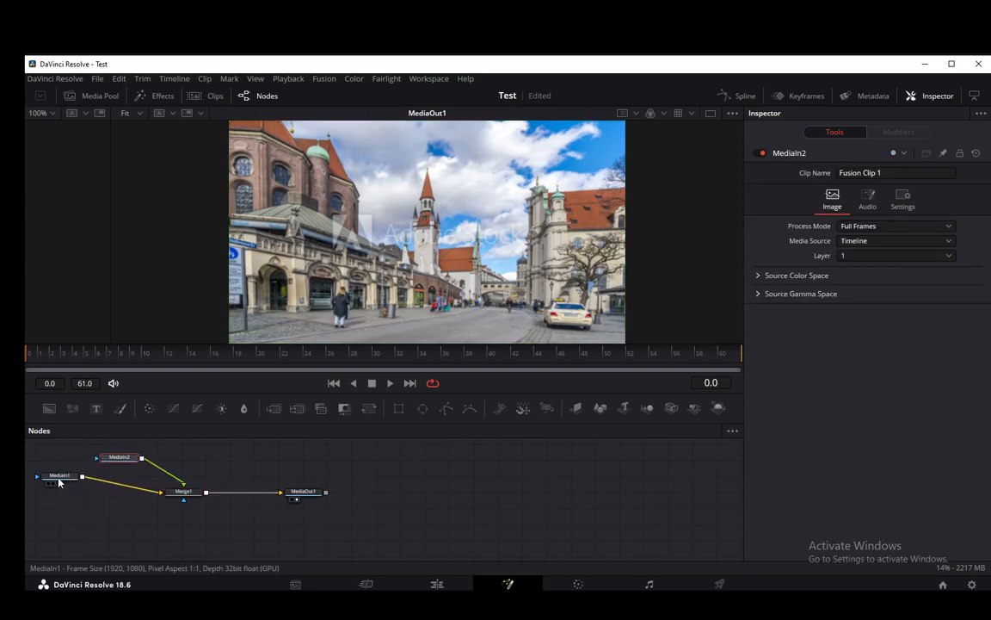
left_click_drag(60, 477, 73, 499)
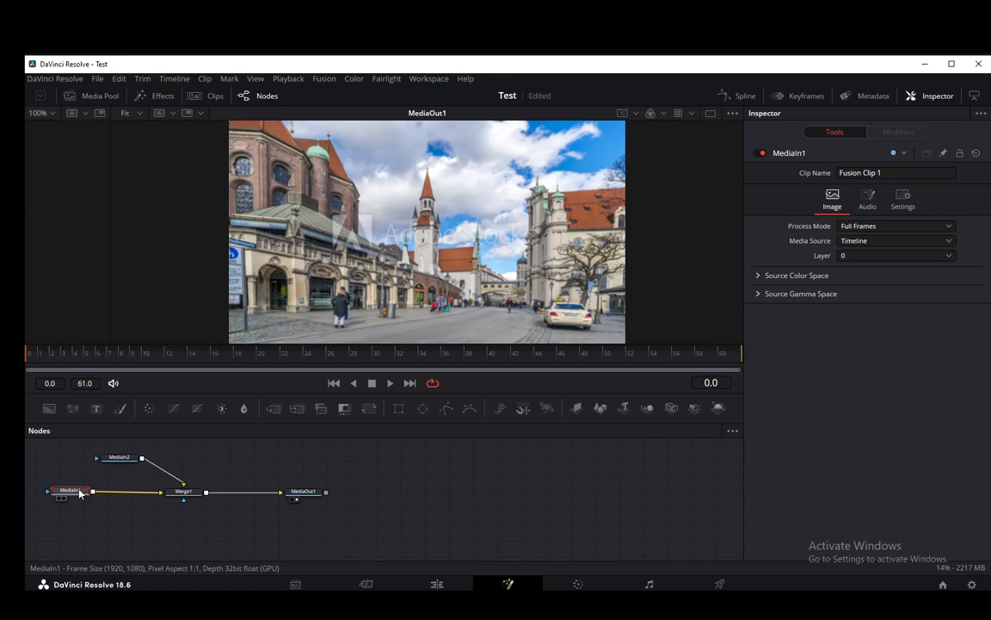
left_click_drag(117, 457, 136, 450)
left_click(67, 493)
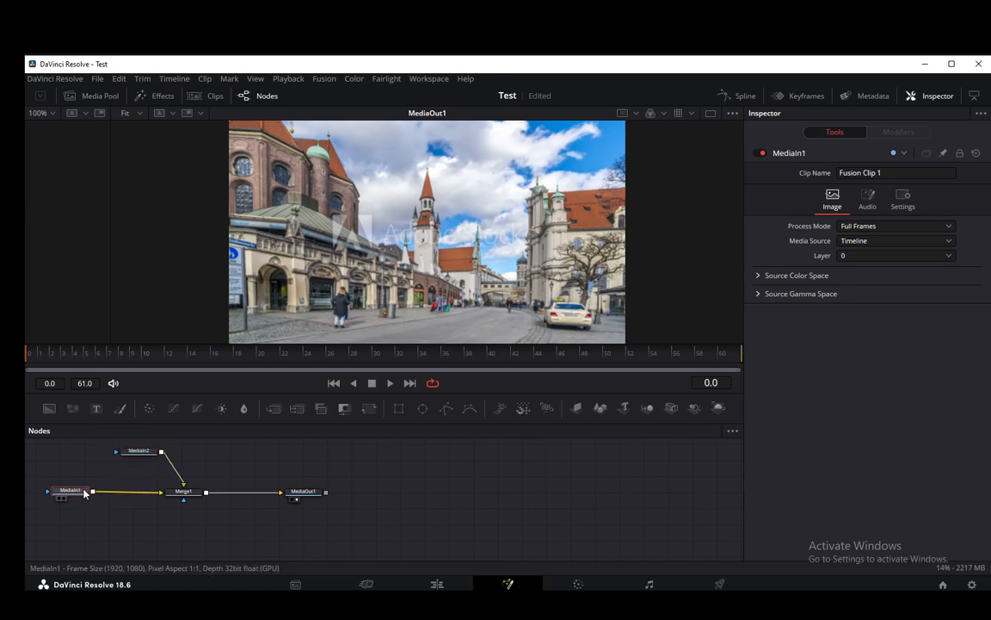
left_click(138, 451)
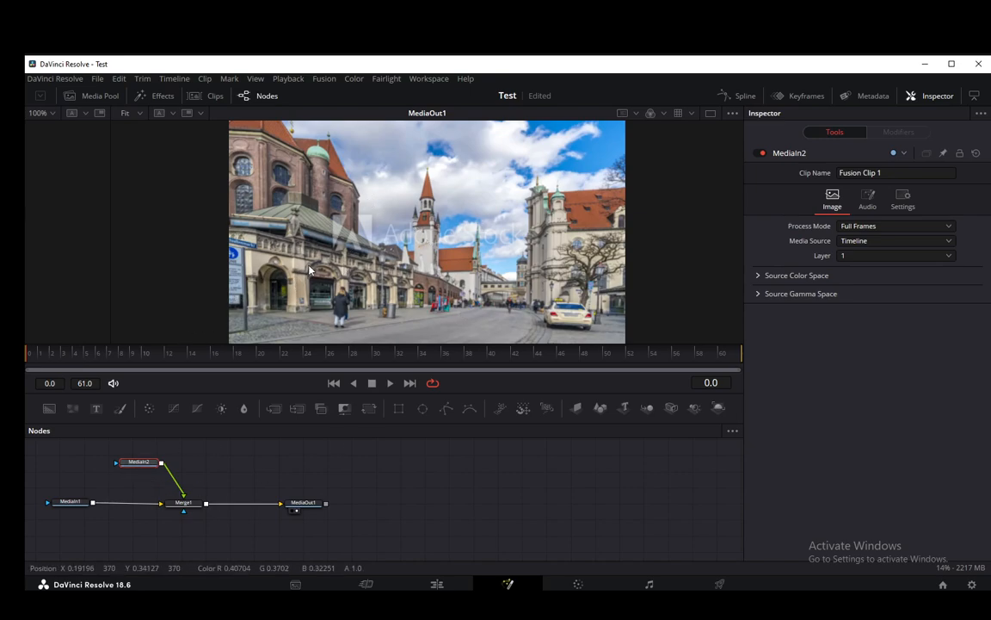
left_click_drag(138, 462, 93, 472)
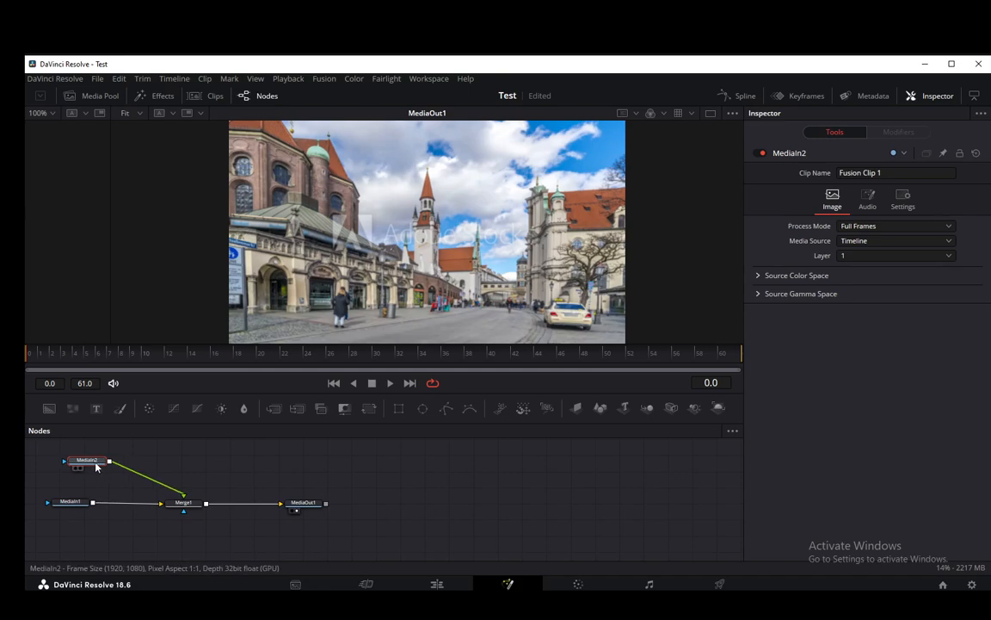
Insert a Brightness / Contrast node after MediaIn2, with its alpha channel enabled and gain set to 0.41
key("shift+space")
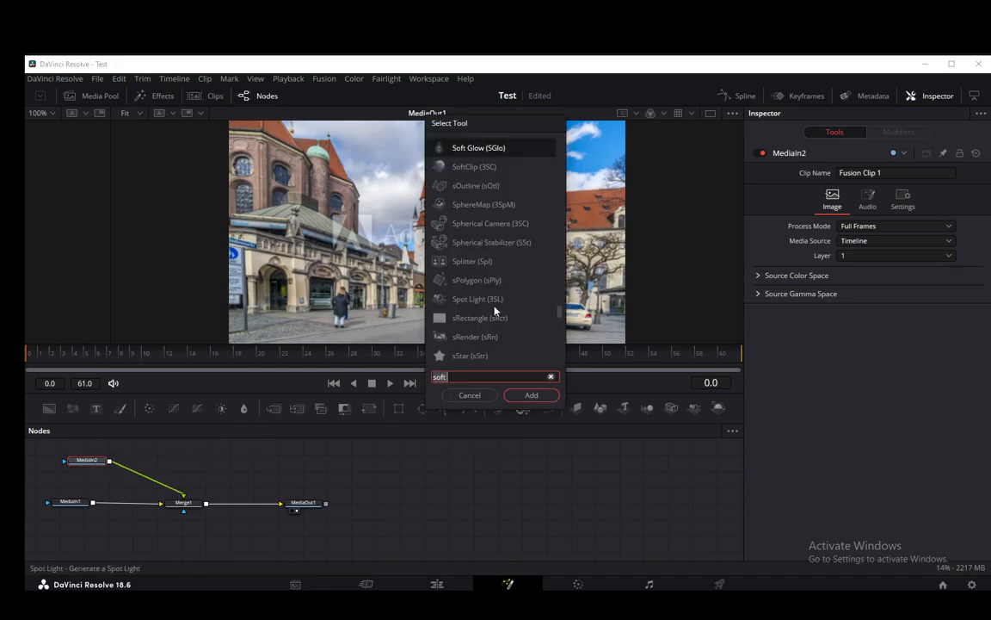
type("bri")
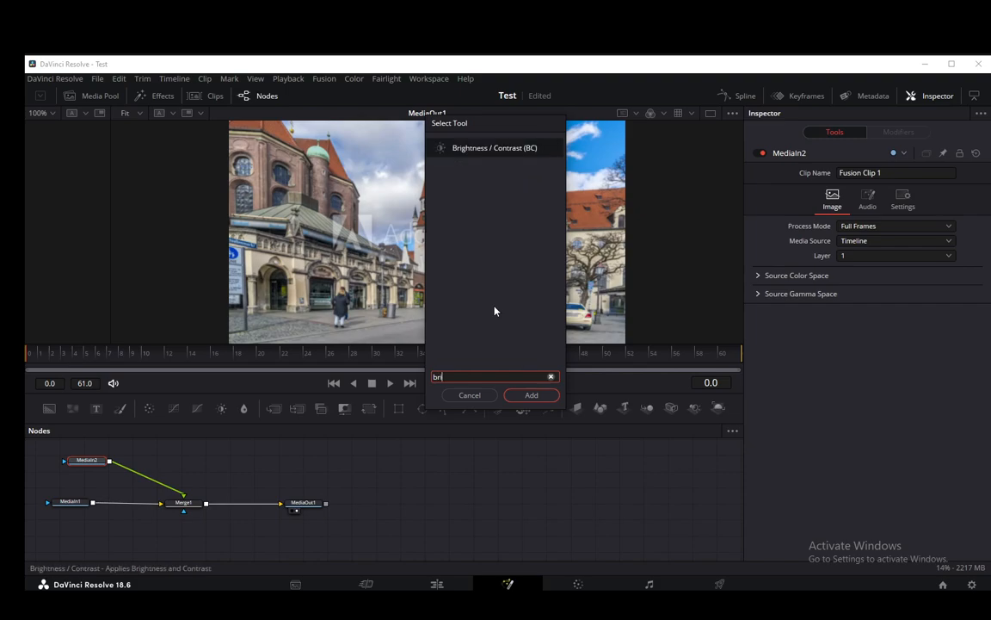
key("Return")
left_click_drag(136, 462, 163, 473)
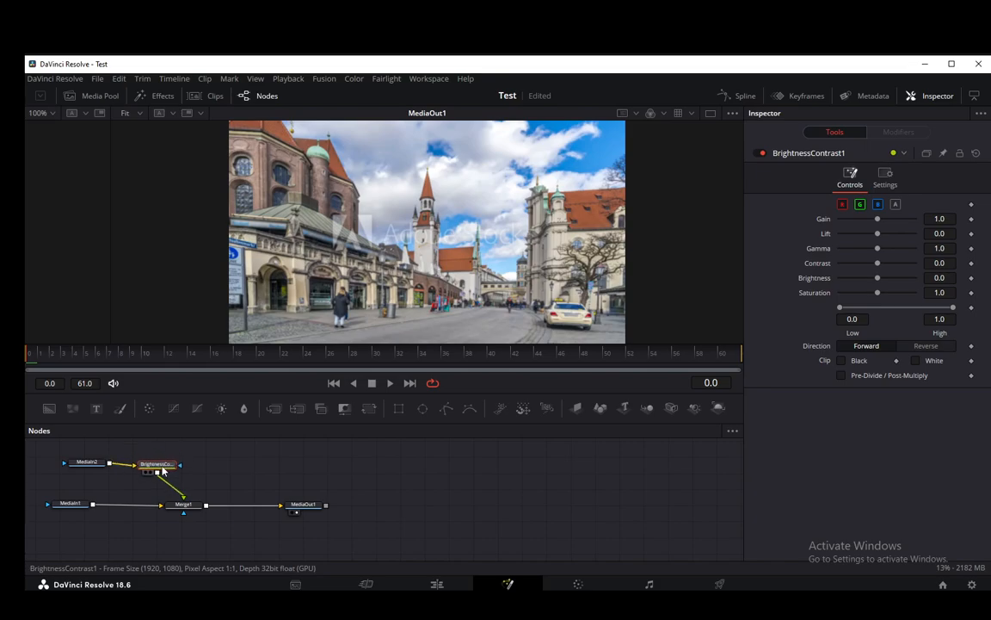
left_click(896, 204)
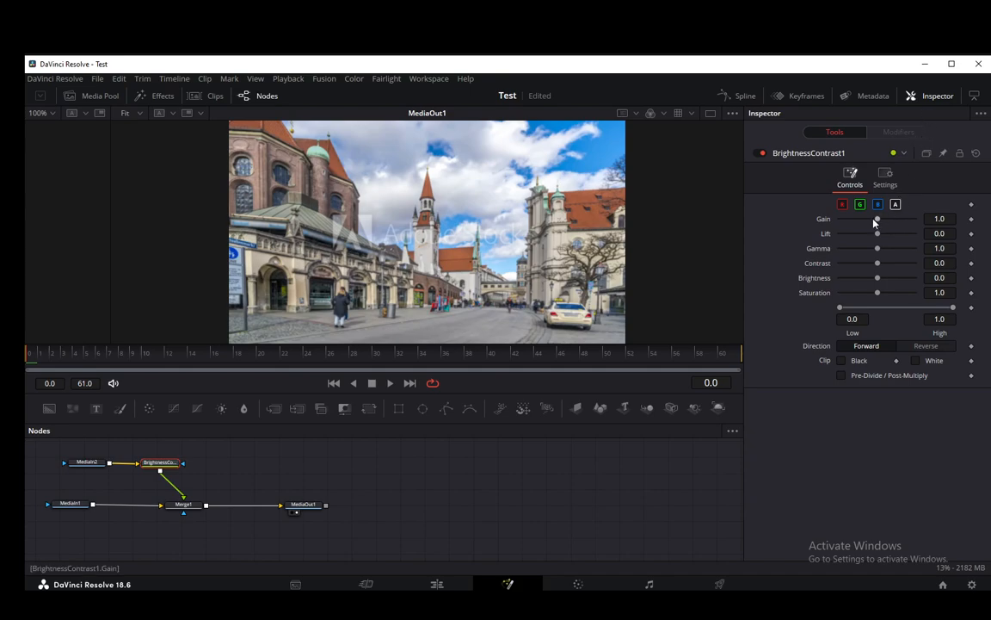
left_click_drag(878, 221, 856, 222)
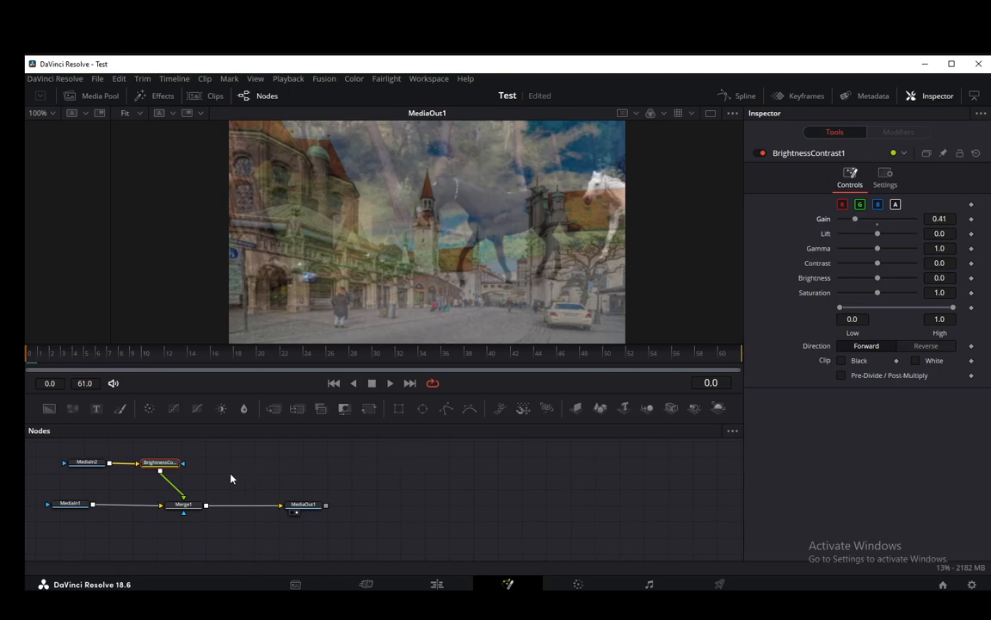
Make room before Merge1 and insert a DVE node between the Brightness / Contrast node and Merge1
left_click_drag(172, 505, 213, 505)
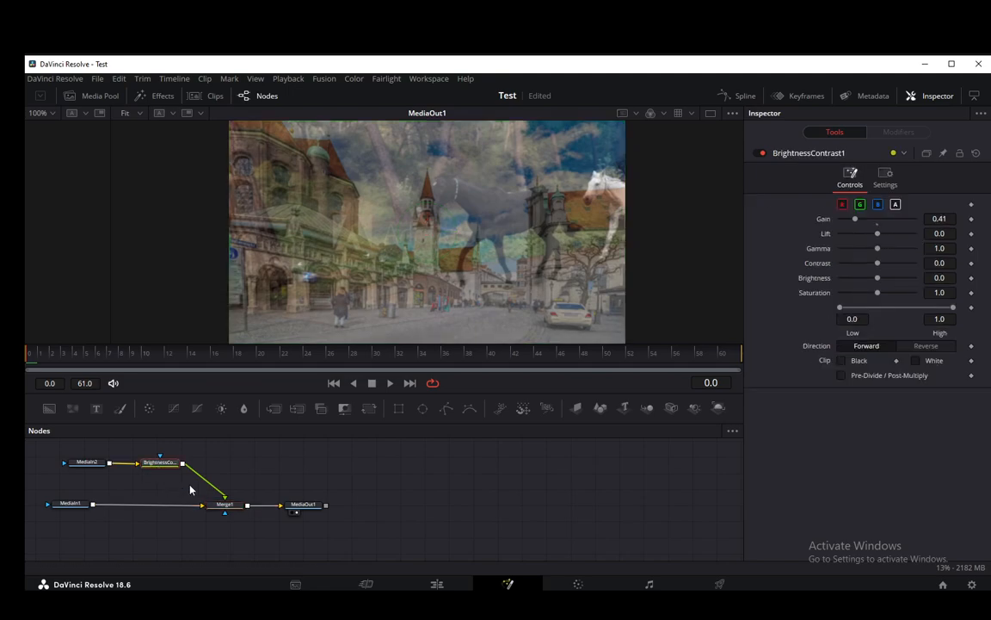
key("shift+space")
type("d")
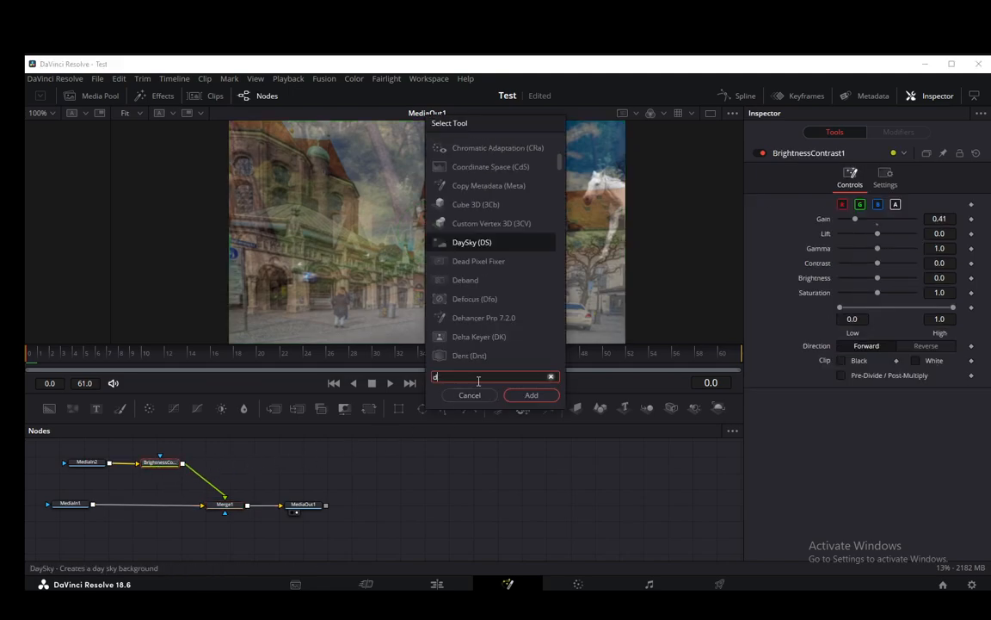
type("ve")
key("Return")
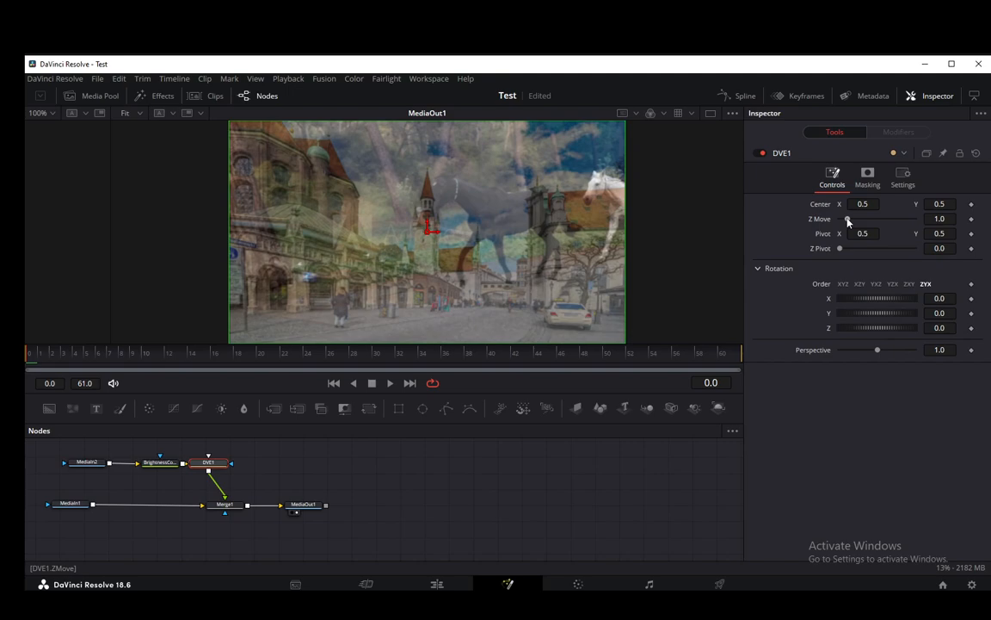
Shrink and reposition the city overlay with the DVE node: Z Move 2.05, Center X 0.279 and Y 0.612
left_click_drag(847, 221, 855, 222)
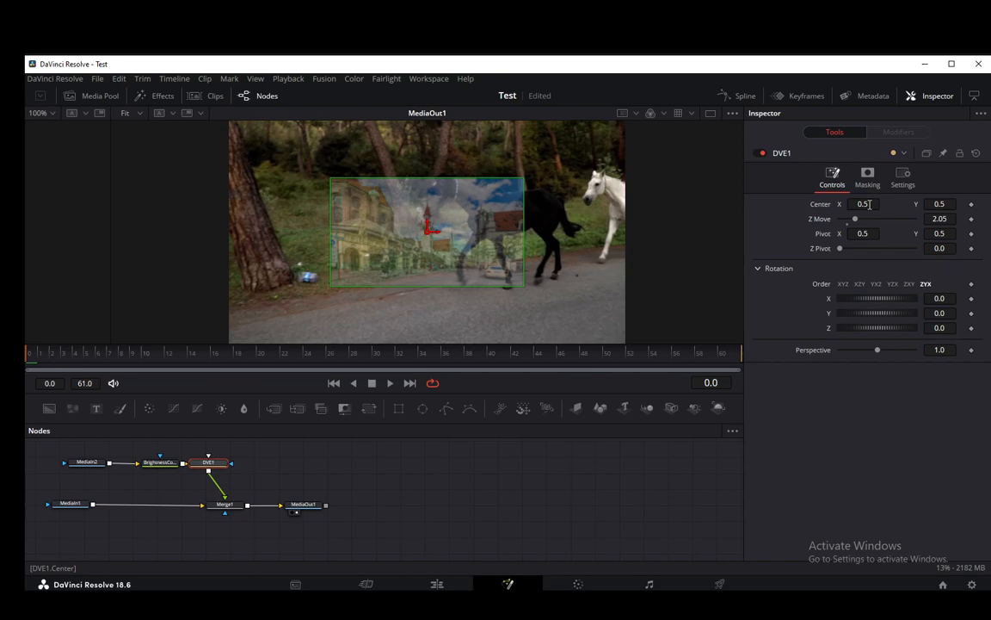
mouse_move(869, 204)
left_mouse_down()
mouse_move(814, 203)
mouse_move(874, 204)
left_mouse_up()
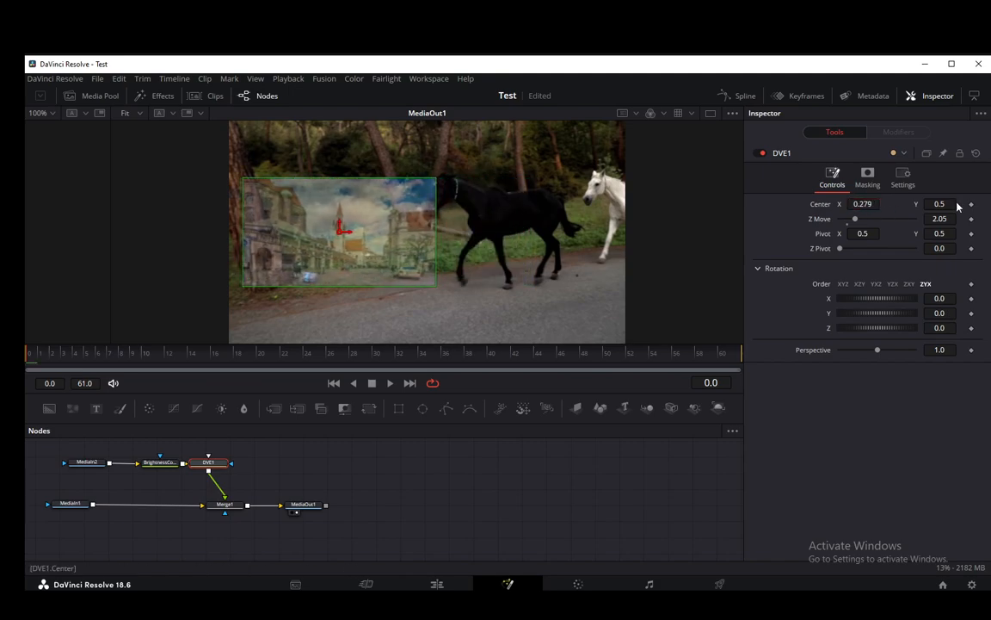
left_click_drag(947, 204, 930, 252)
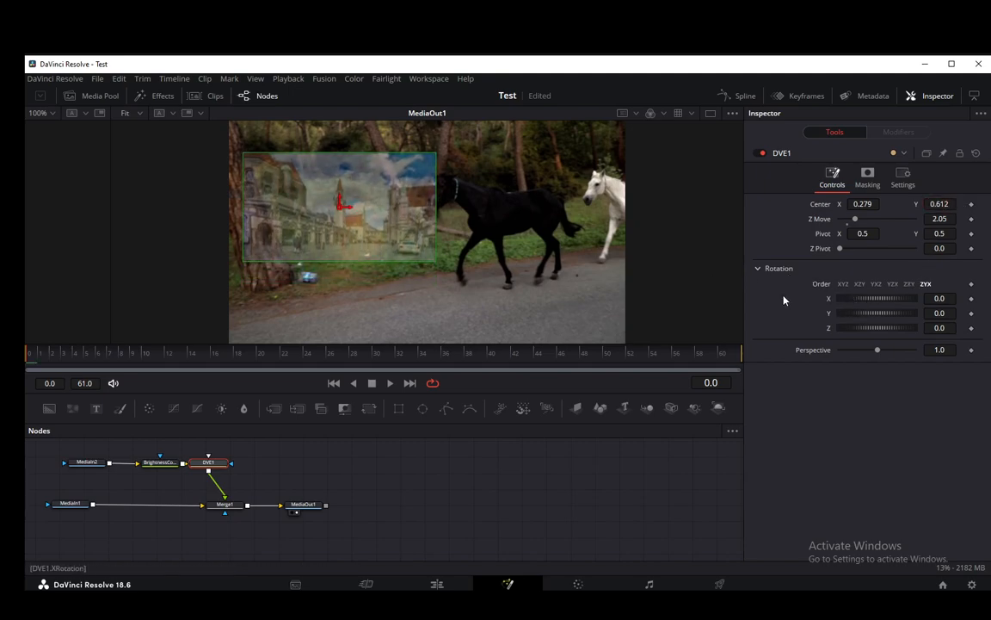
Rotate the city overlay with the DVE node to X -26.1, Y 33.9 and Z 15.7, and align that node above Merge1
left_click_drag(858, 299, 876, 317)
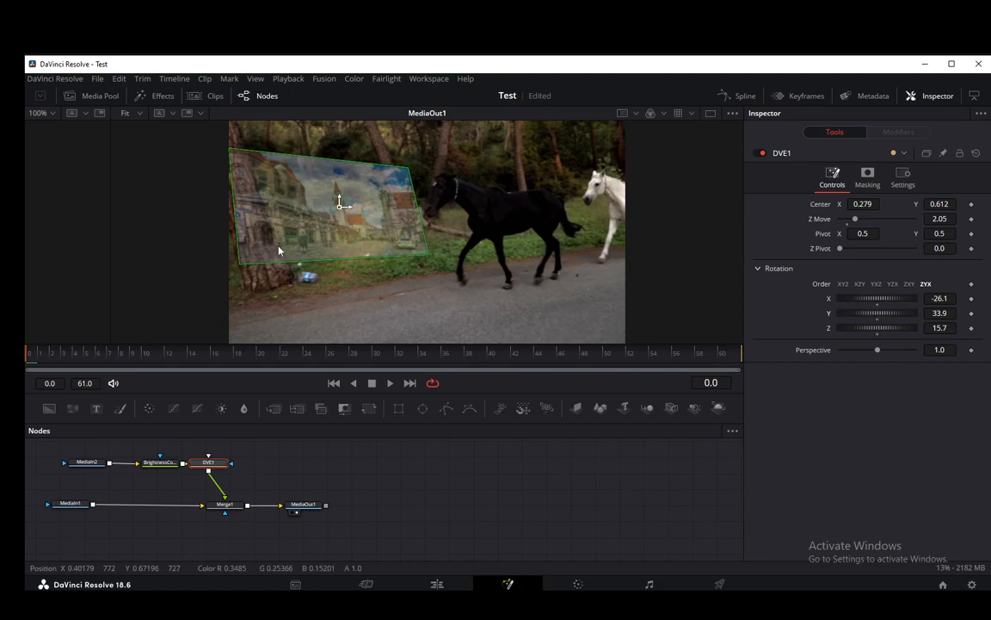
left_click_drag(210, 462, 220, 463)
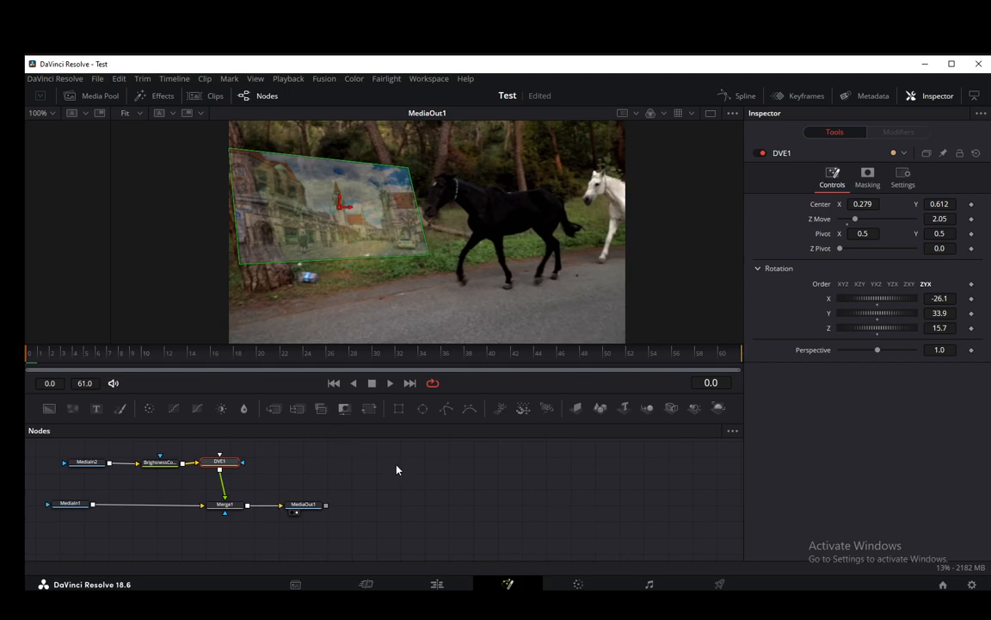
Insert a Shadow node between the DVE node and Merge1
key("shift+space")
type("s")
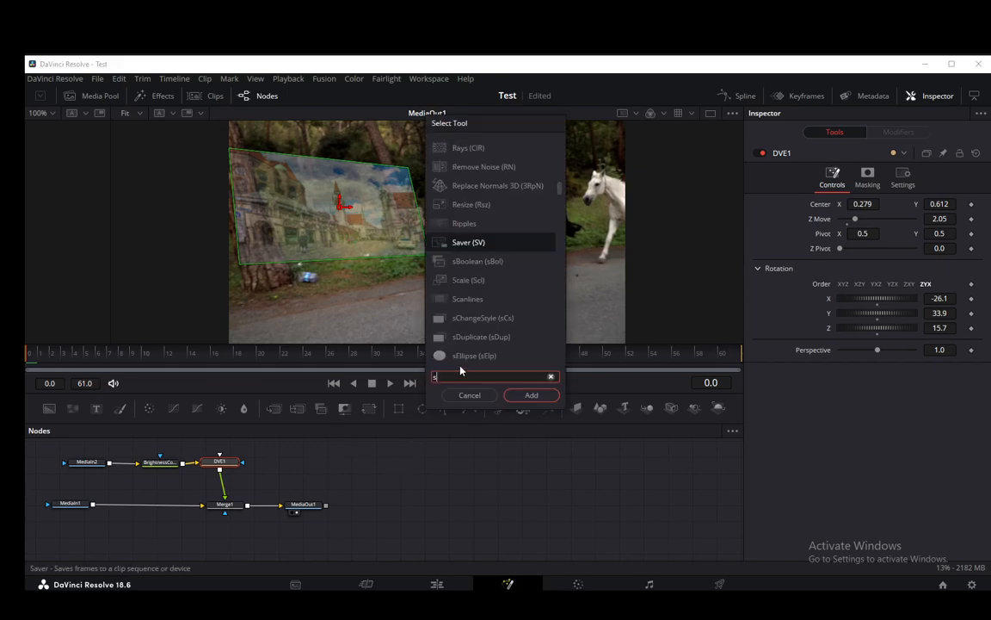
type("hadow")
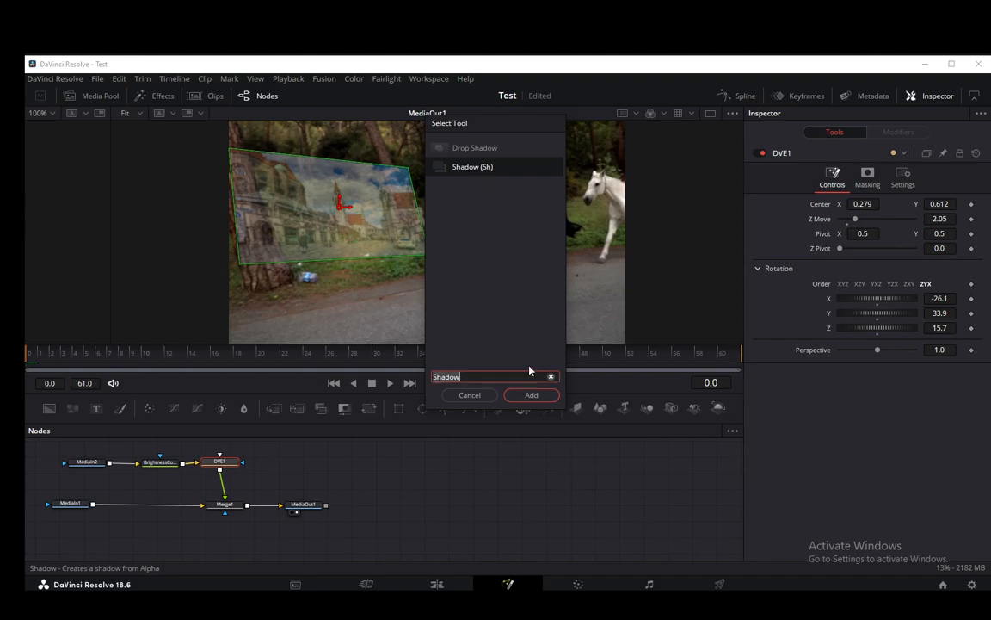
left_click(534, 396)
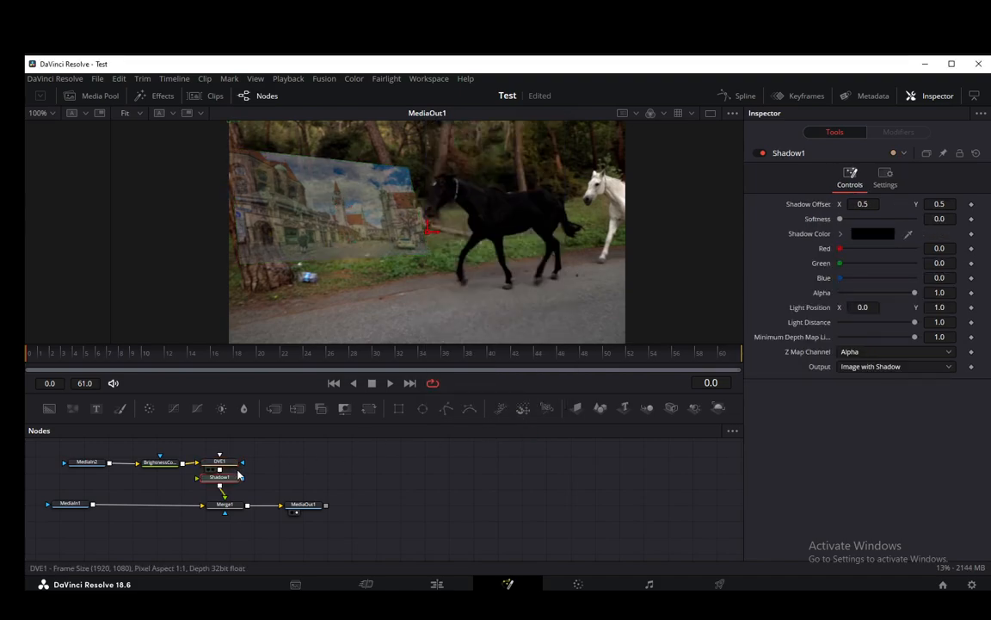
Set the Shadow node's colour to bright green (#00ff00), keeping its softness at 0.0
left_click(871, 234)
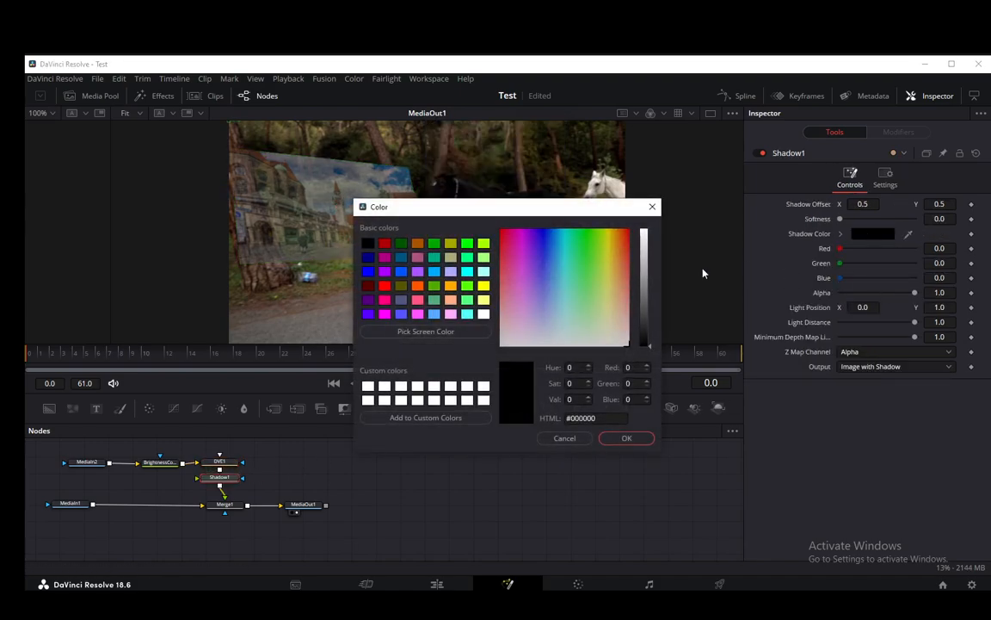
left_click(467, 245)
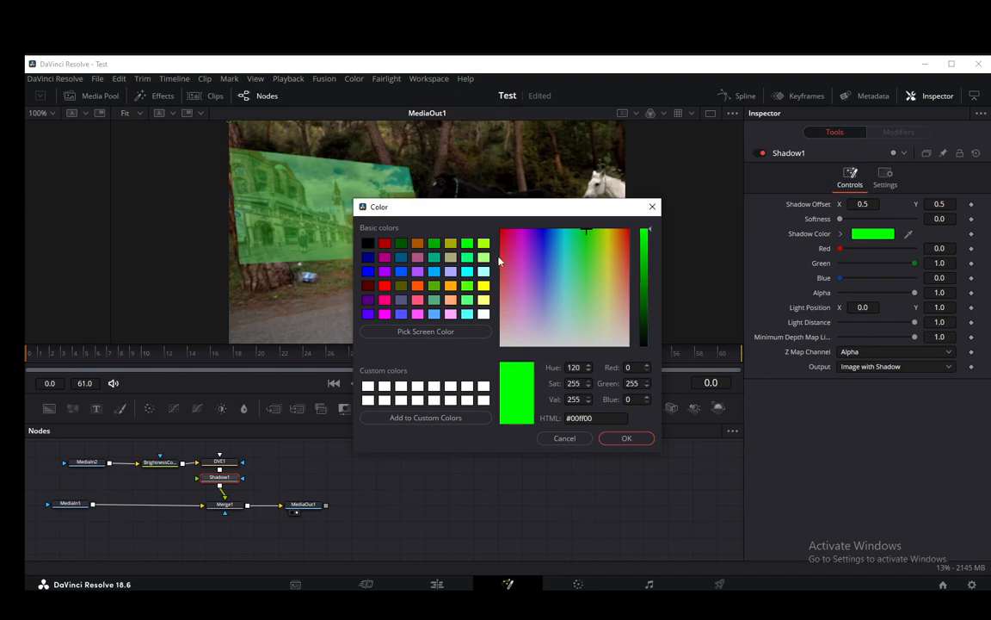
left_click(627, 440)
mouse_move(840, 219)
left_mouse_down()
mouse_move(927, 227)
mouse_move(828, 224)
left_mouse_up()
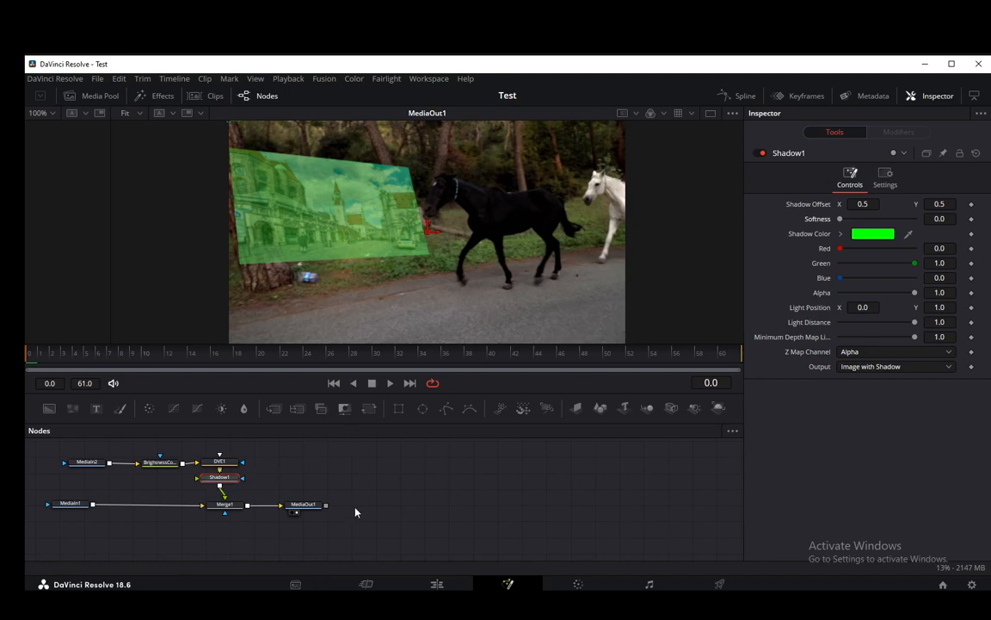
Insert a Soft Glow node between the Shadow node and Merge1
key("shift+space")
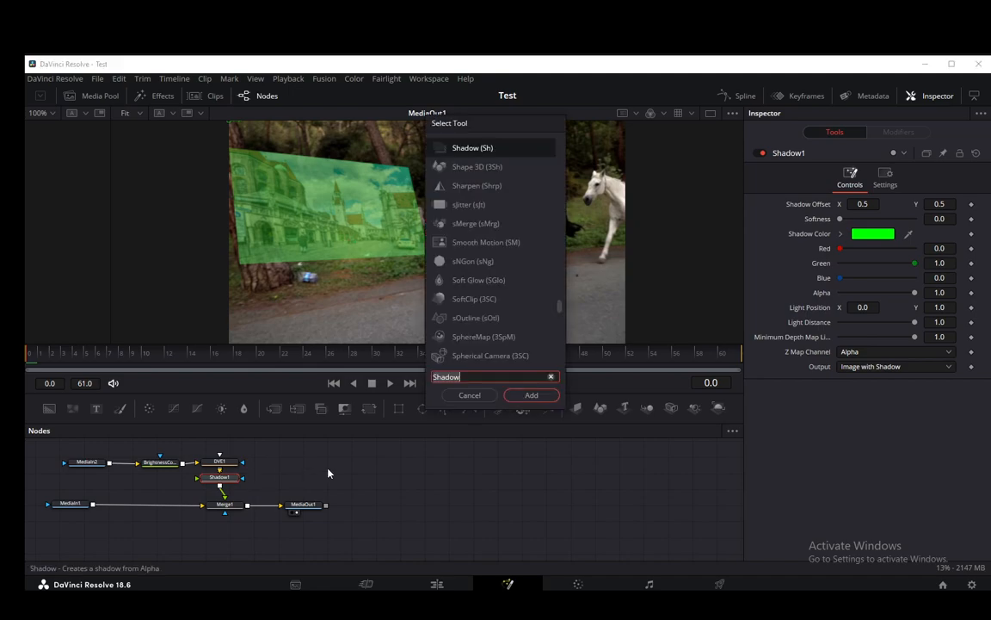
key("BackSpace")
key("BackSpace")
key("BackSpace")
key("BackSpace")
key("BackSpace")
key("BackSpace")
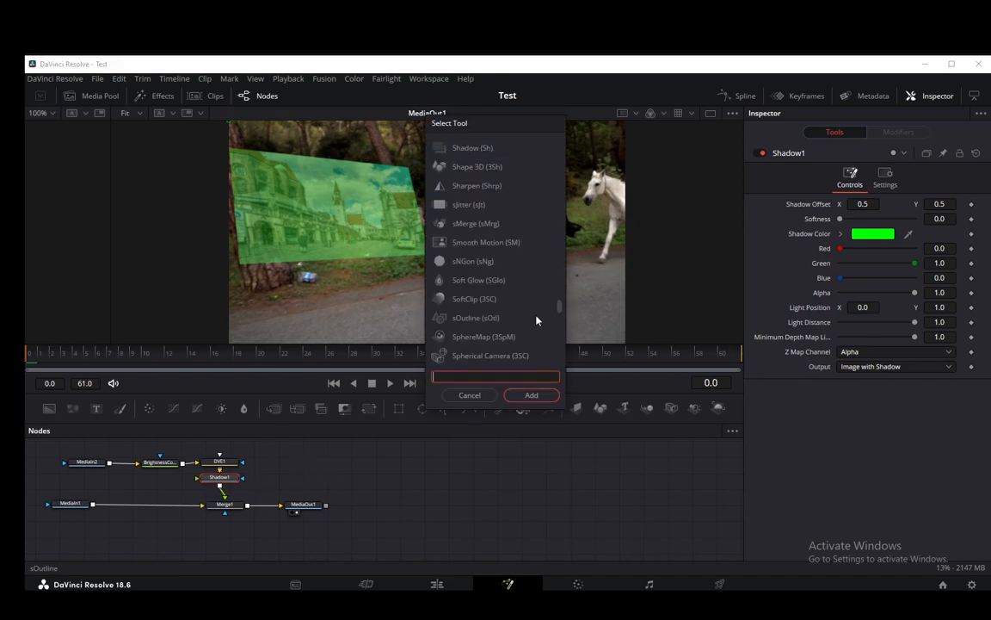
type("soft glow")
key("Return")
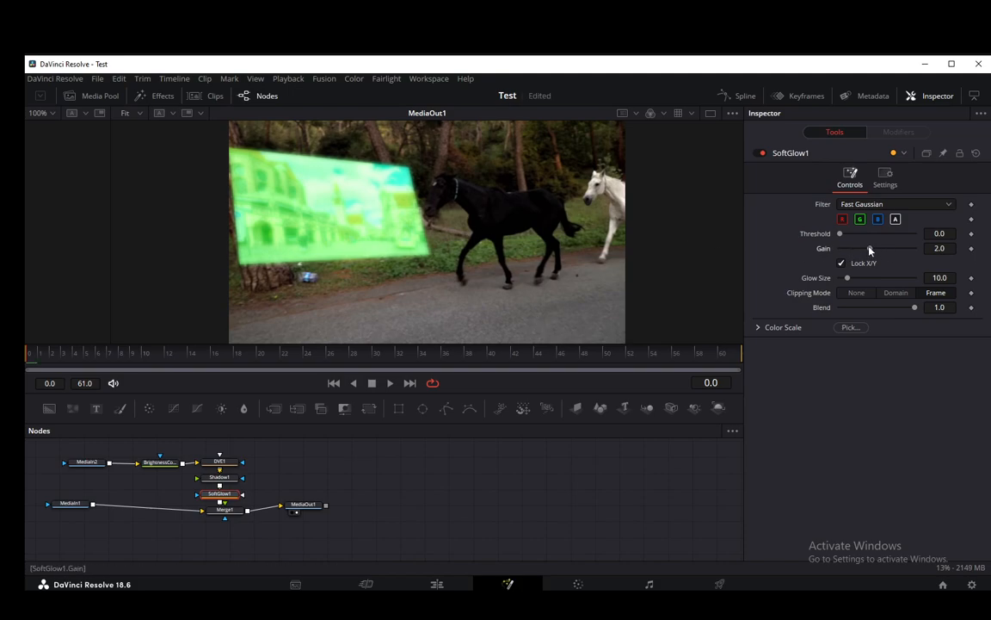
Reduce the Soft Glow gain to 0.236 and play back the composite
left_click_drag(870, 249, 843, 250)
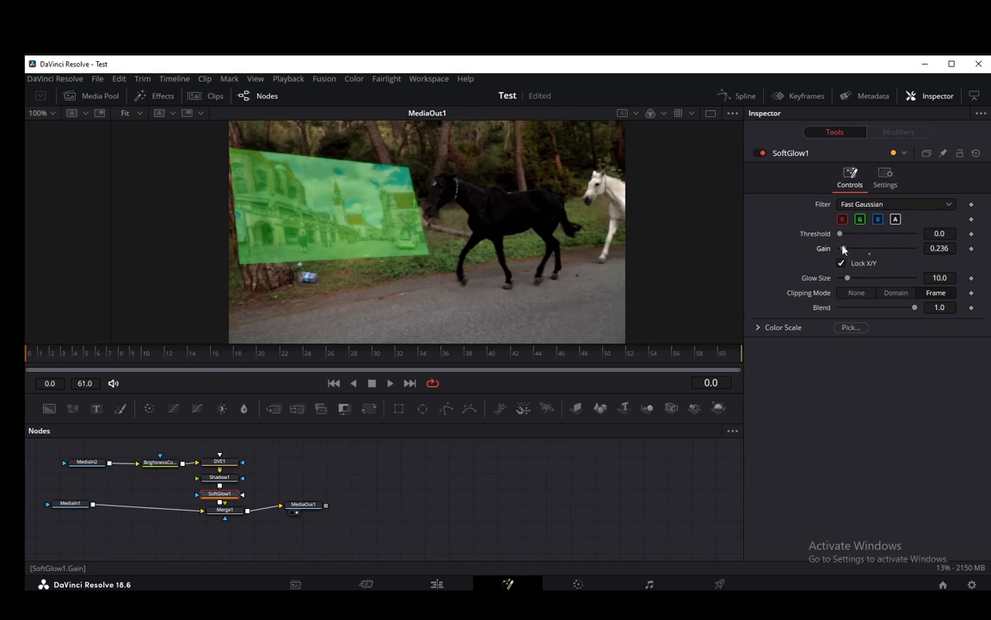
left_click(390, 383)
left_click(390, 383)
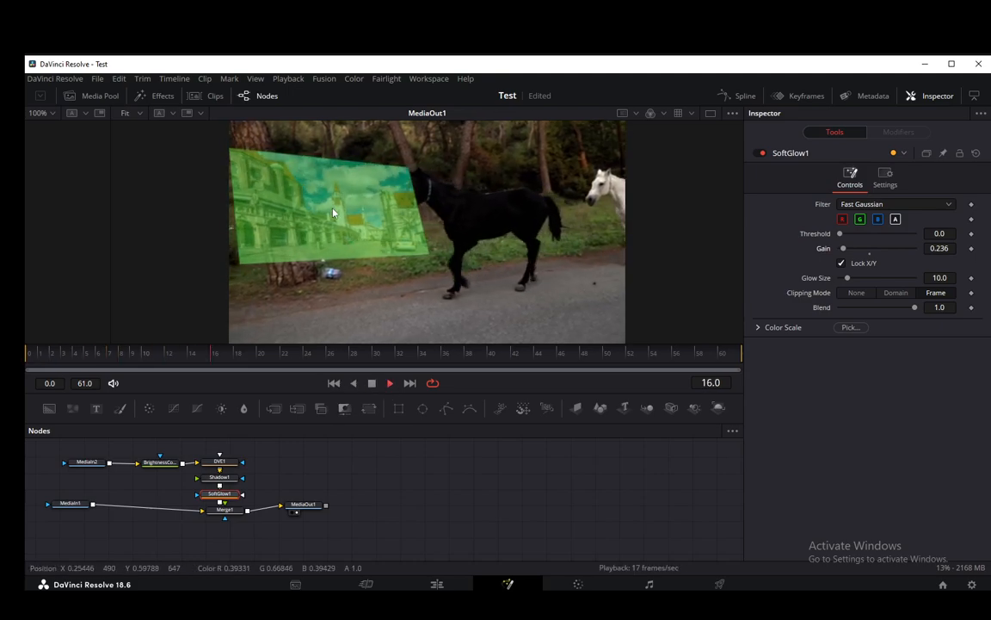